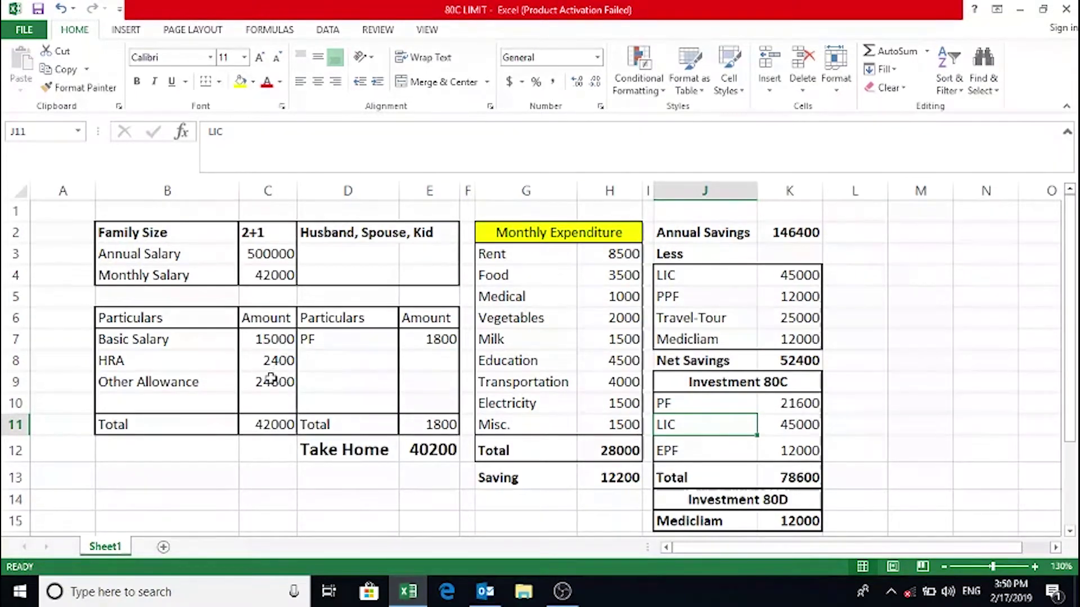
# - Review the HRA formula and the Take Home formula in the salary breakdown
pyautogui.click(279, 362)
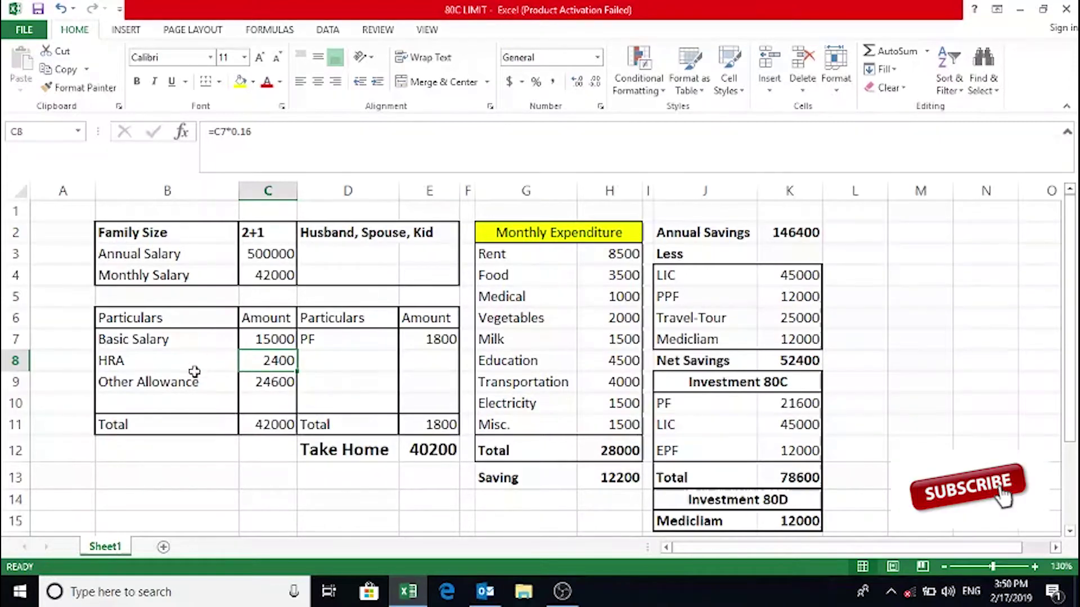
pyautogui.click(333, 453)
pyautogui.click(426, 450)
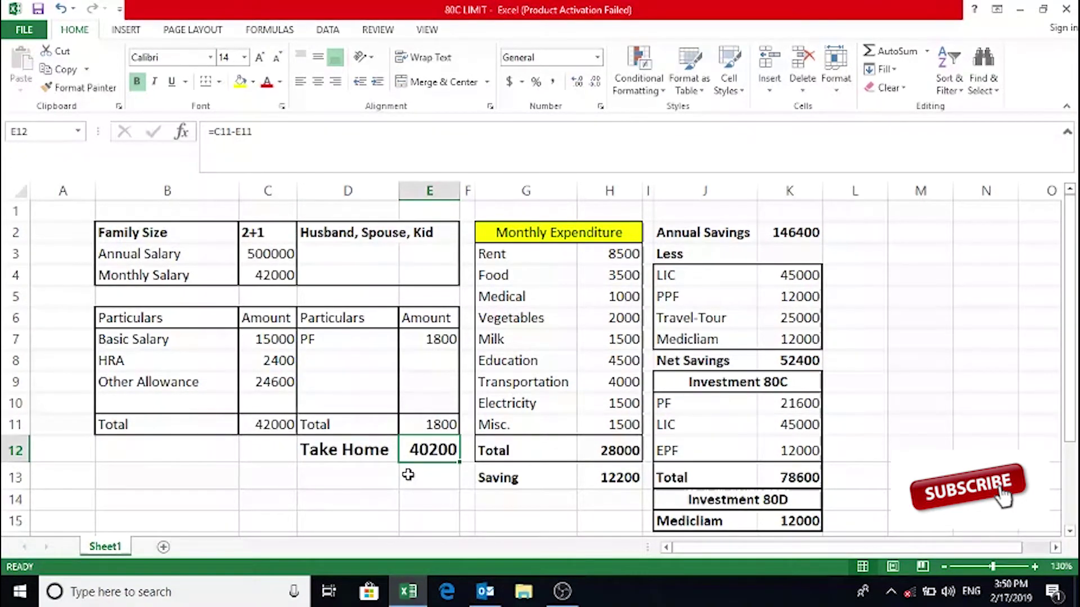
# - Go through the Monthly Expenditure amounts one by one, from Rent down to the Total formula
pyautogui.click(625, 257)
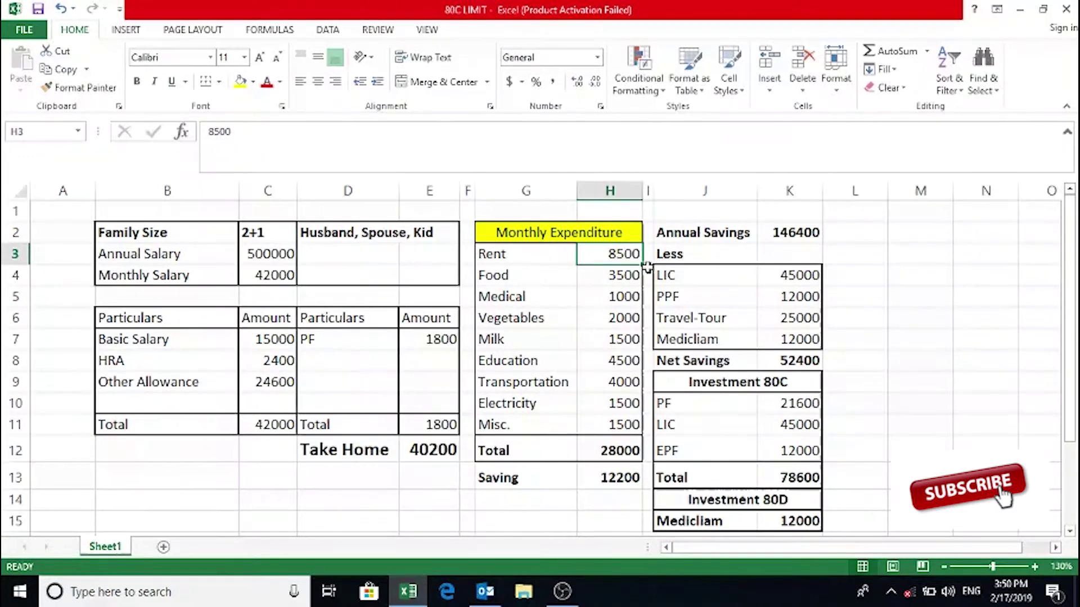
pyautogui.press('Down')
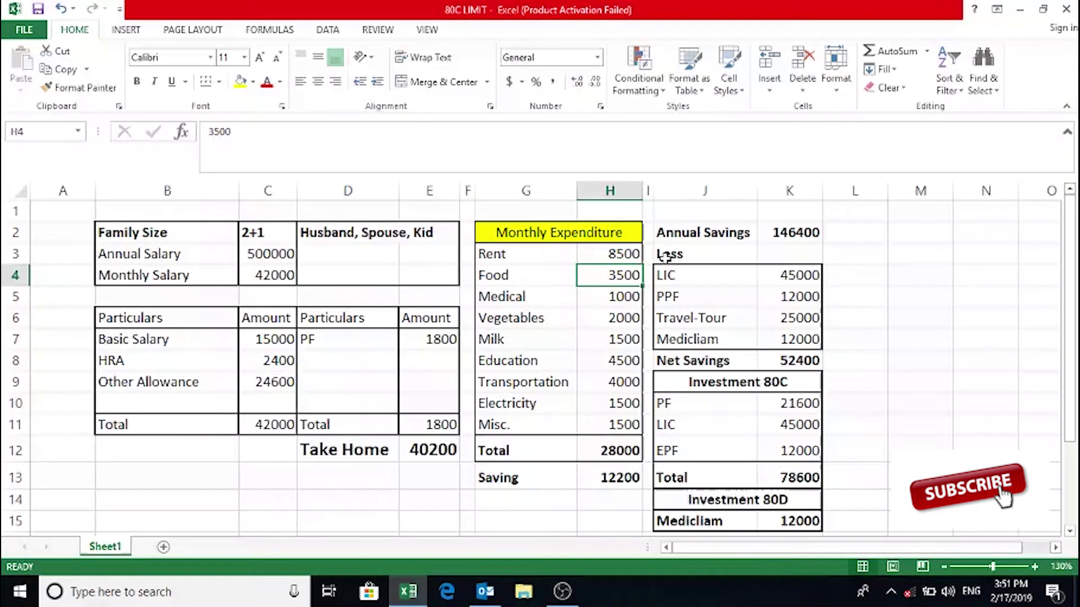
pyautogui.press('Down')
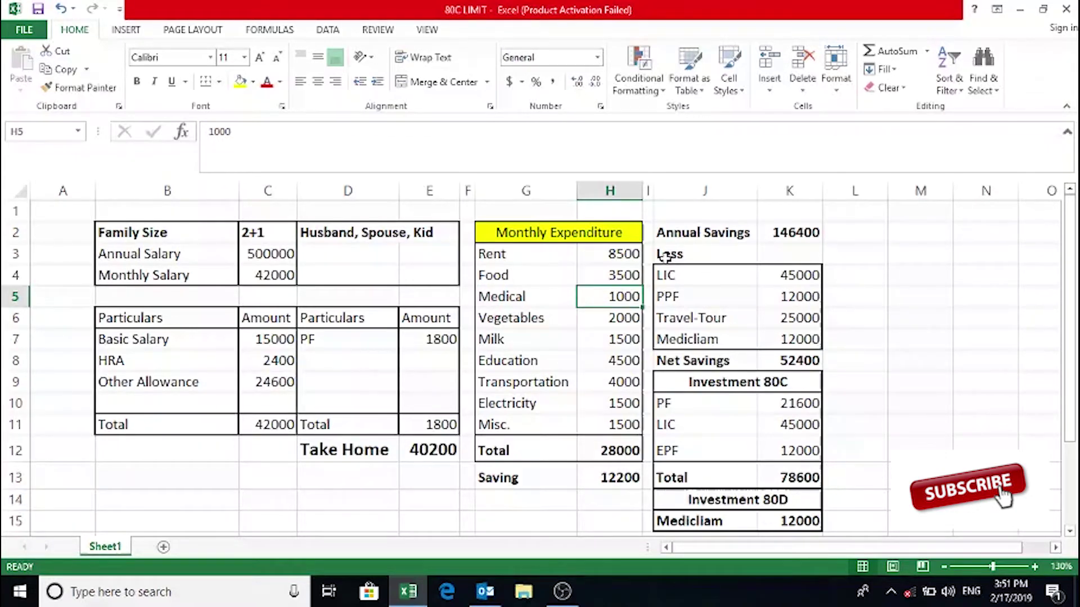
pyautogui.press('Down')
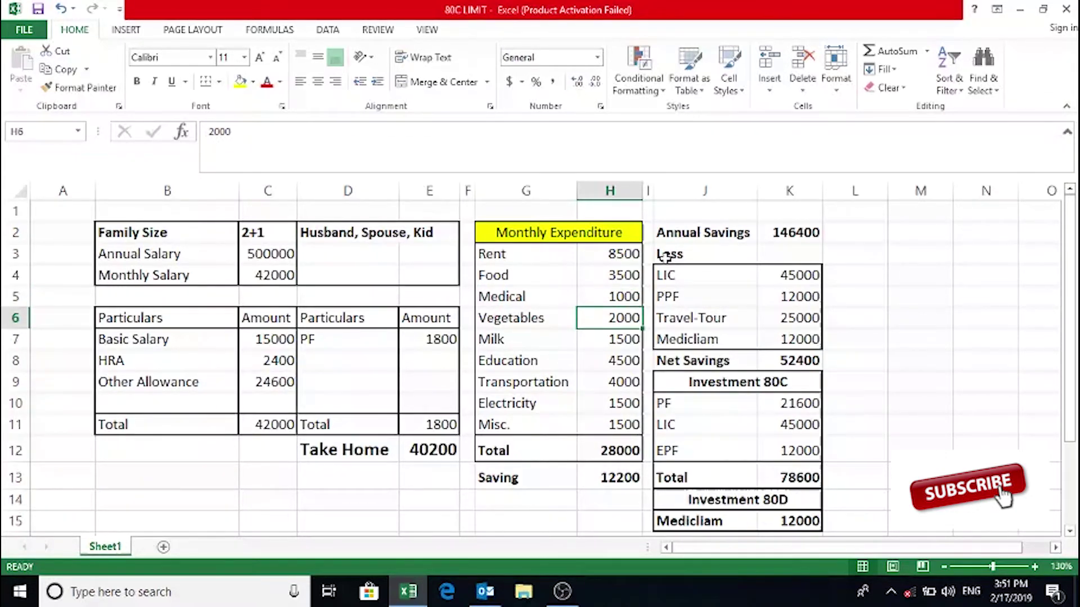
pyautogui.press('Down')
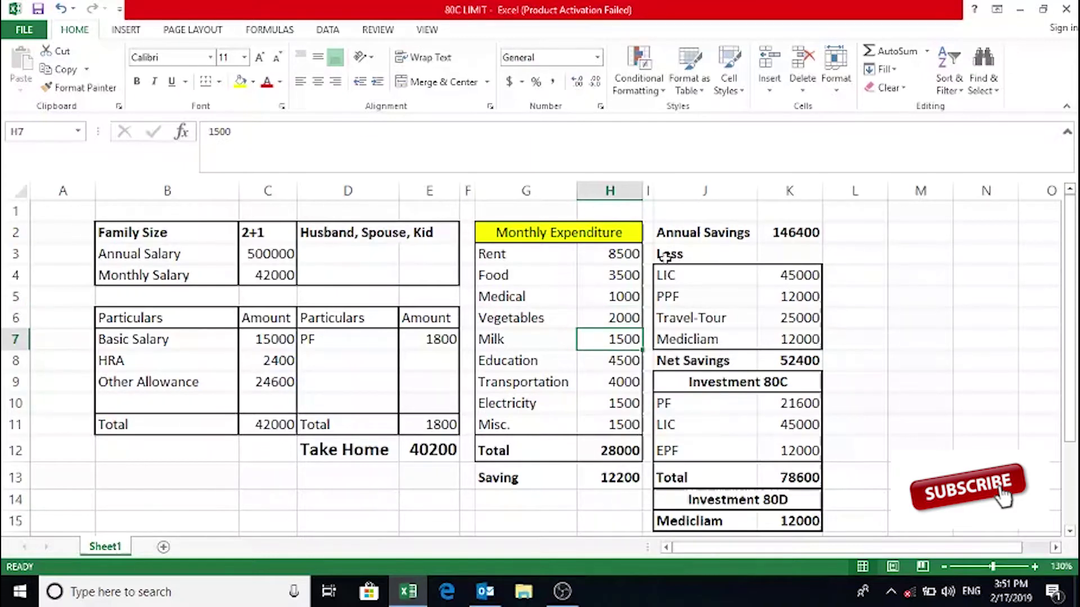
pyautogui.press('Down')
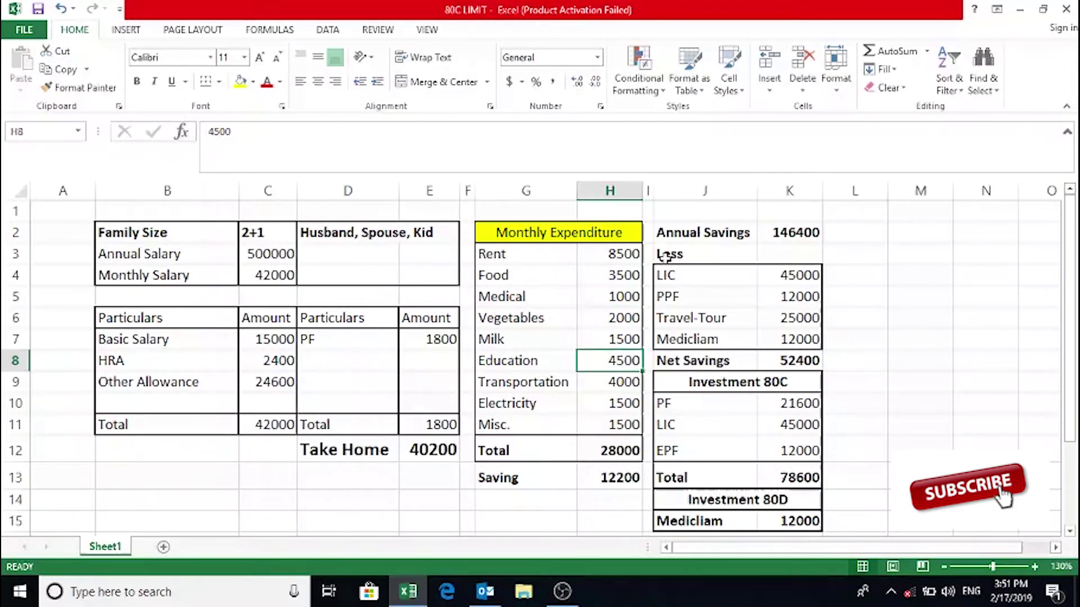
pyautogui.press('Down')
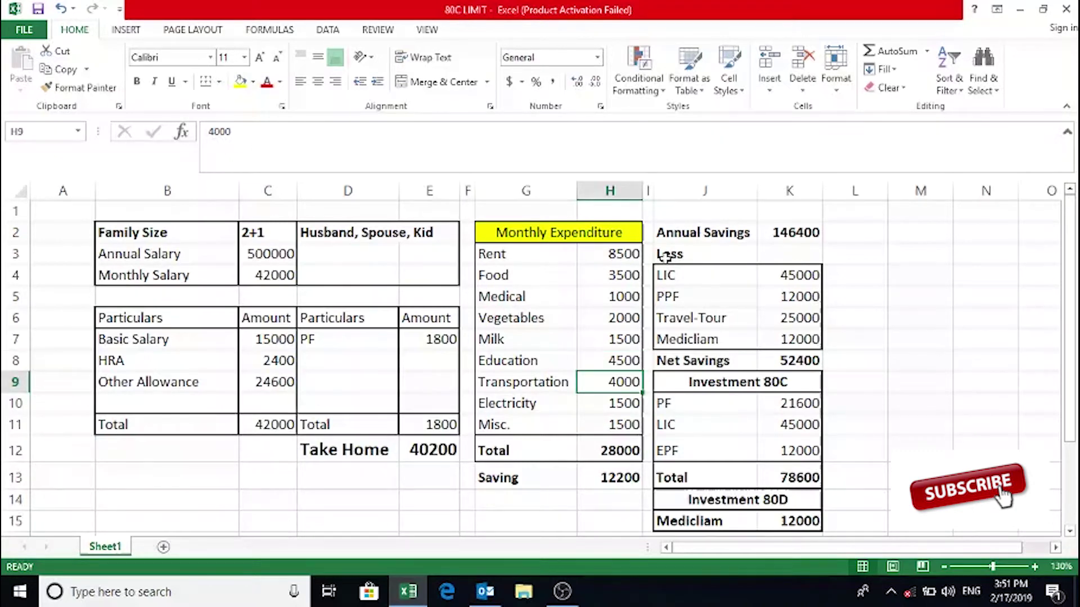
pyautogui.press('Down')
pyautogui.press('Down')
pyautogui.press('Down')
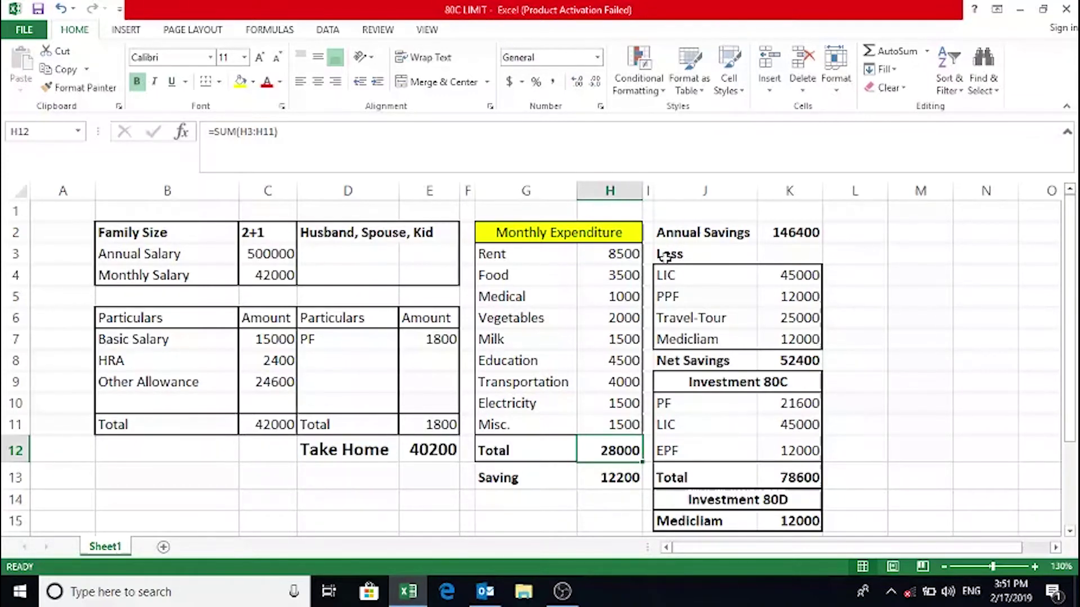
# - Examine the monthly Saving formula against the Take Home and expenditure totals, and go back up through the expense amounts
pyautogui.press('Down')
pyautogui.press('Left')
pyautogui.press('Right')
pyautogui.press('Left')
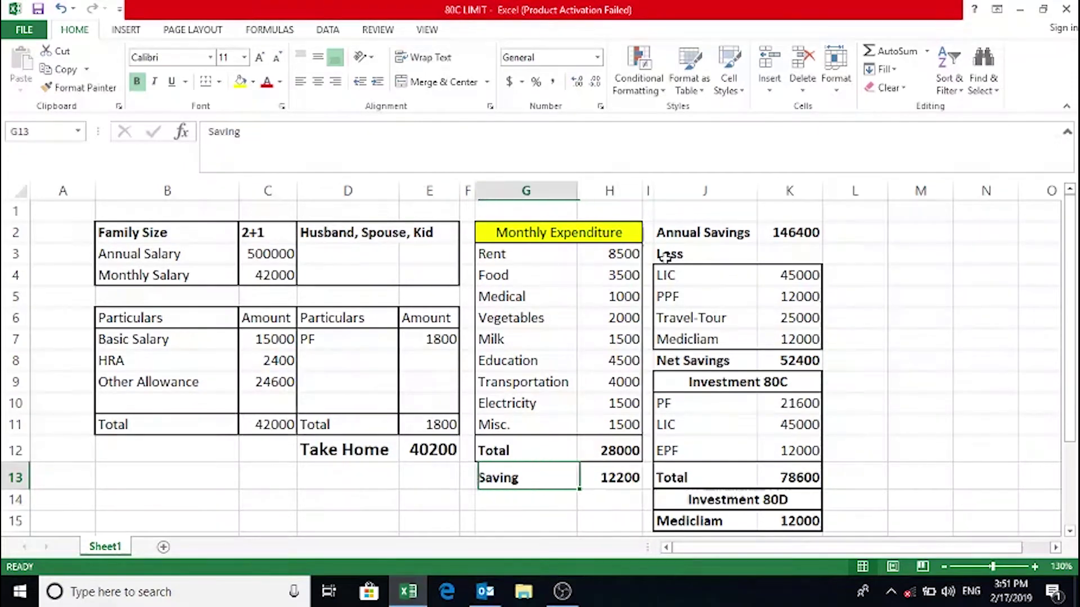
pyautogui.press('Left')
pyautogui.press('Up')
pyautogui.press('Left')
pyautogui.press('Right')
pyautogui.press('Right')
pyautogui.press('Right')
pyautogui.press('Down')
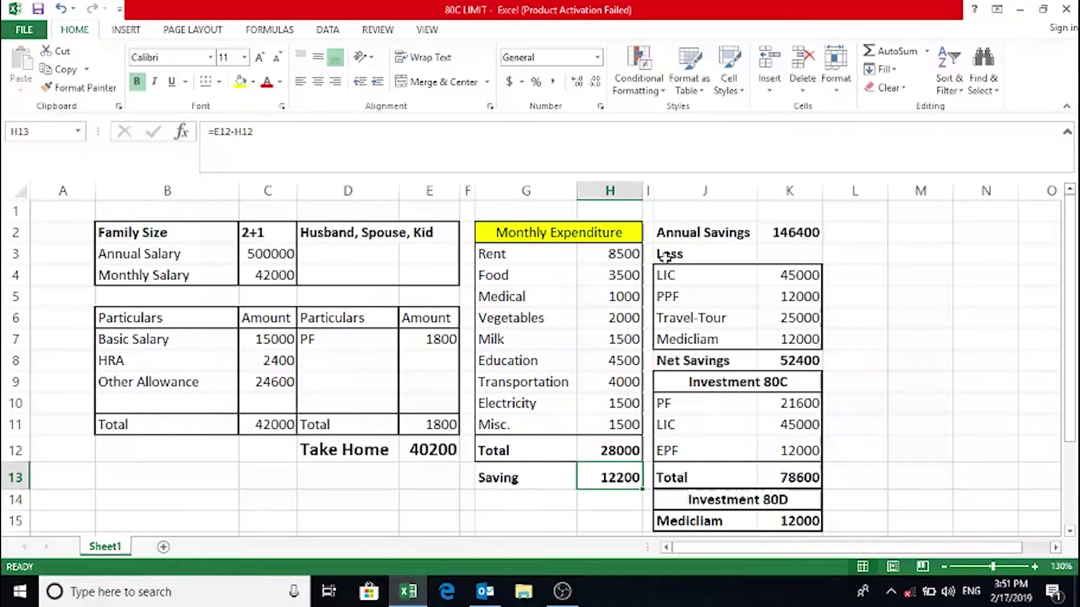
pyautogui.press('Up')
pyautogui.press('Up')
pyautogui.press('Up')
pyautogui.press('Up')
pyautogui.press('Up')
pyautogui.press('Up')
pyautogui.press('Up')
pyautogui.press('Up')
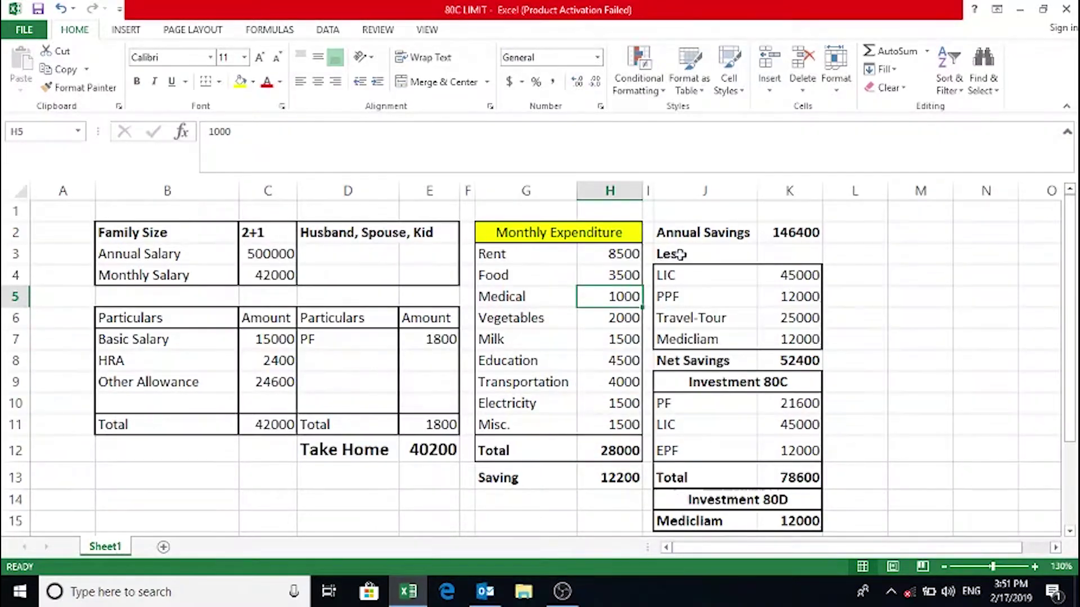
# - Examine the Annual Savings formula, the LIC, PPF, Travel-Tour and Medicliam deductions, and the PF amount under Investment 80C
pyautogui.click(799, 230)
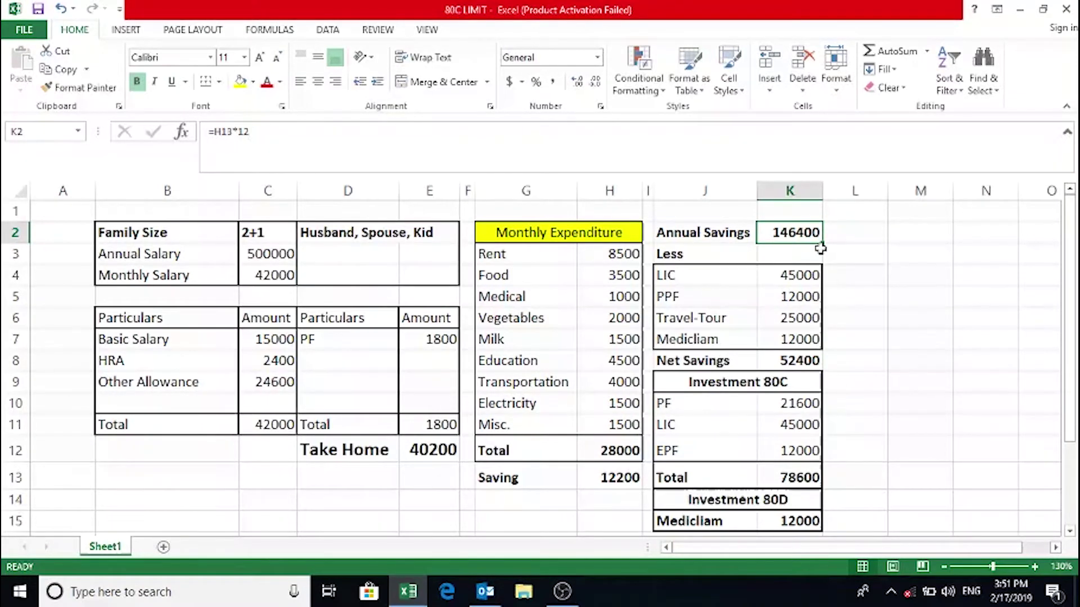
pyautogui.click(792, 277)
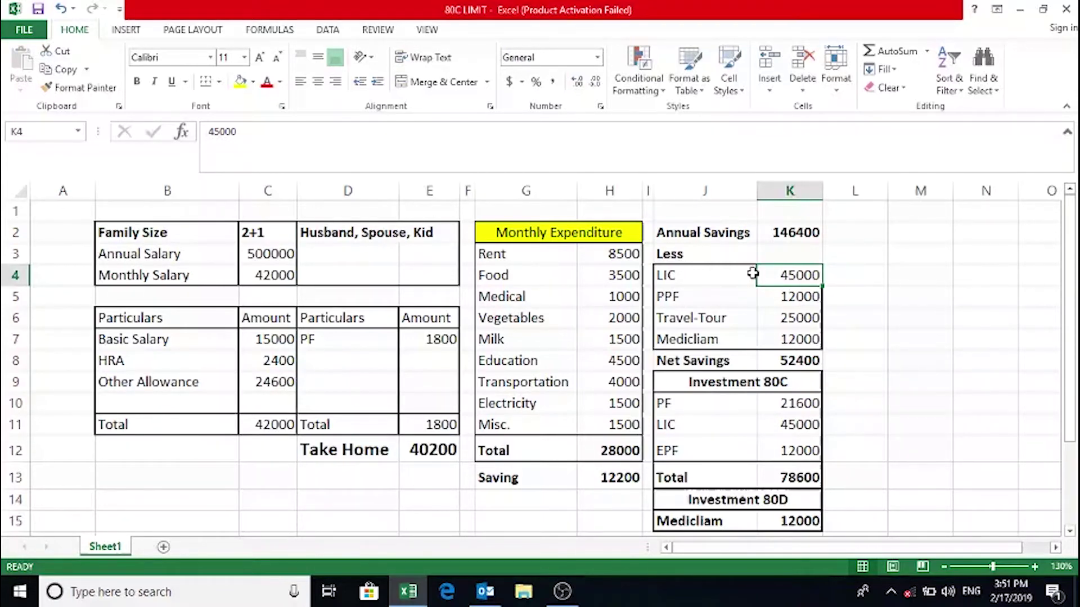
pyautogui.press('Down')
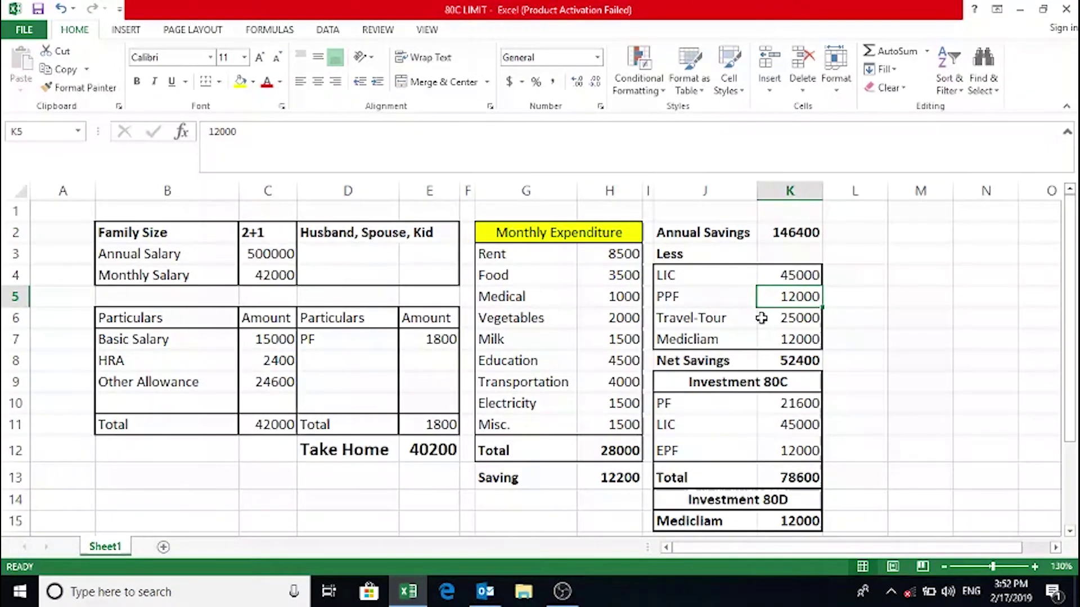
pyautogui.click(713, 318)
pyautogui.press('Left')
pyautogui.press('Left')
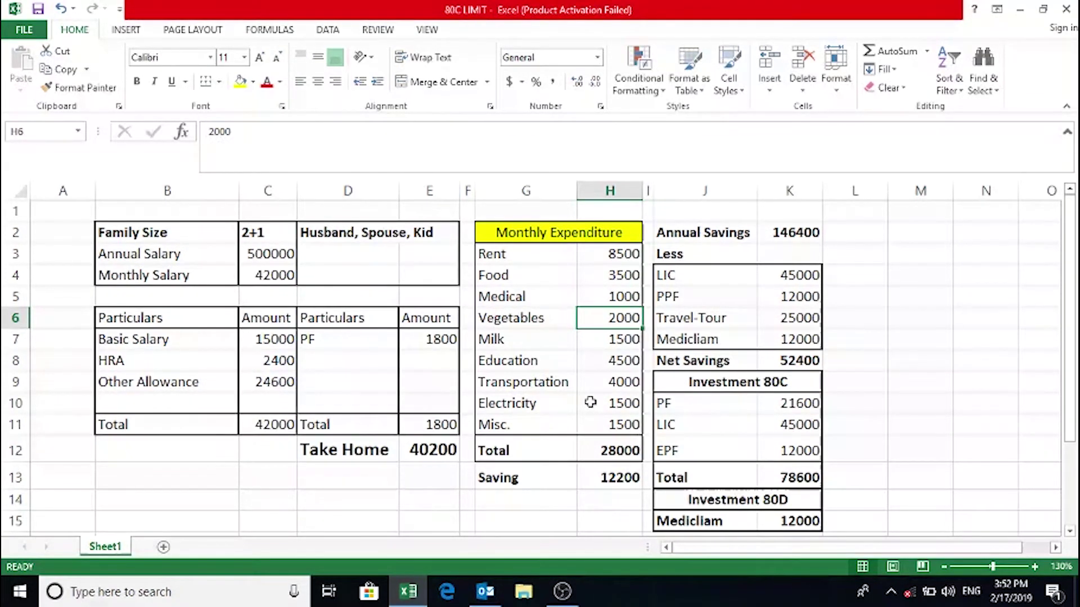
pyautogui.click(678, 321)
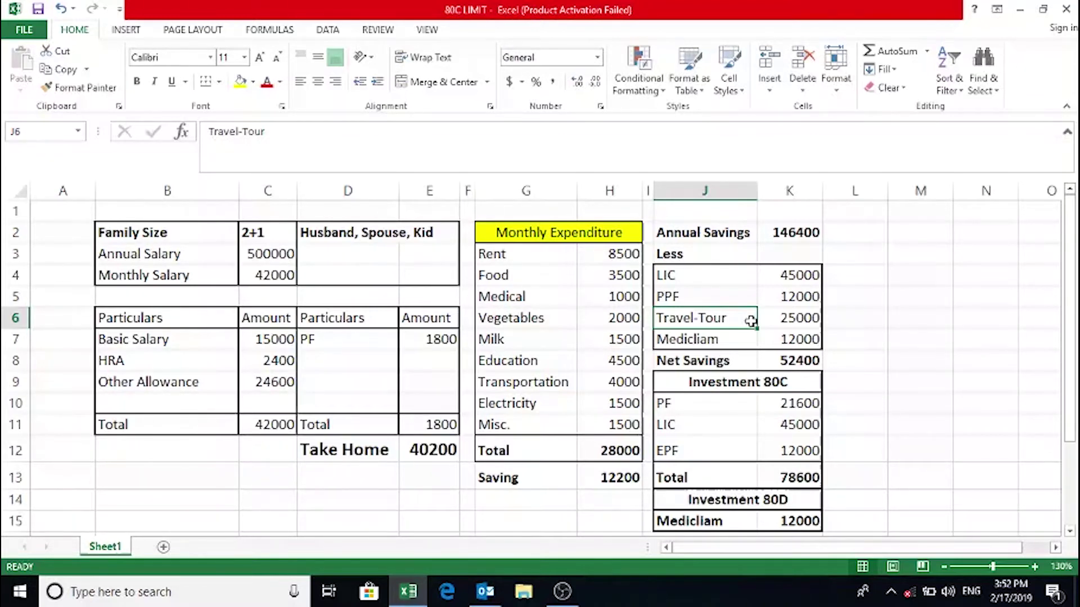
pyautogui.click(783, 319)
pyautogui.click(783, 340)
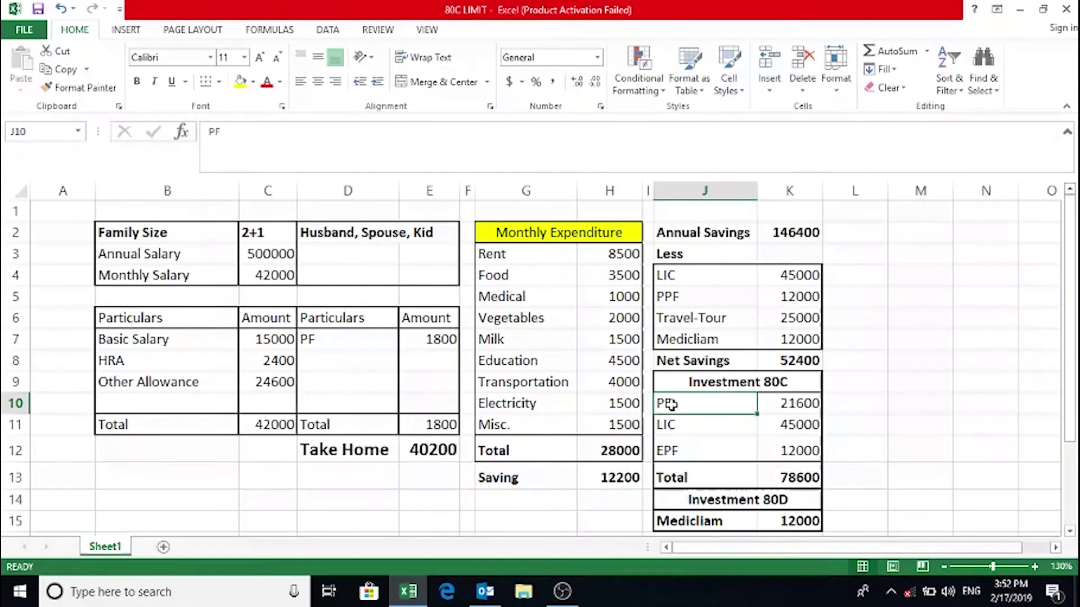
pyautogui.click(790, 402)
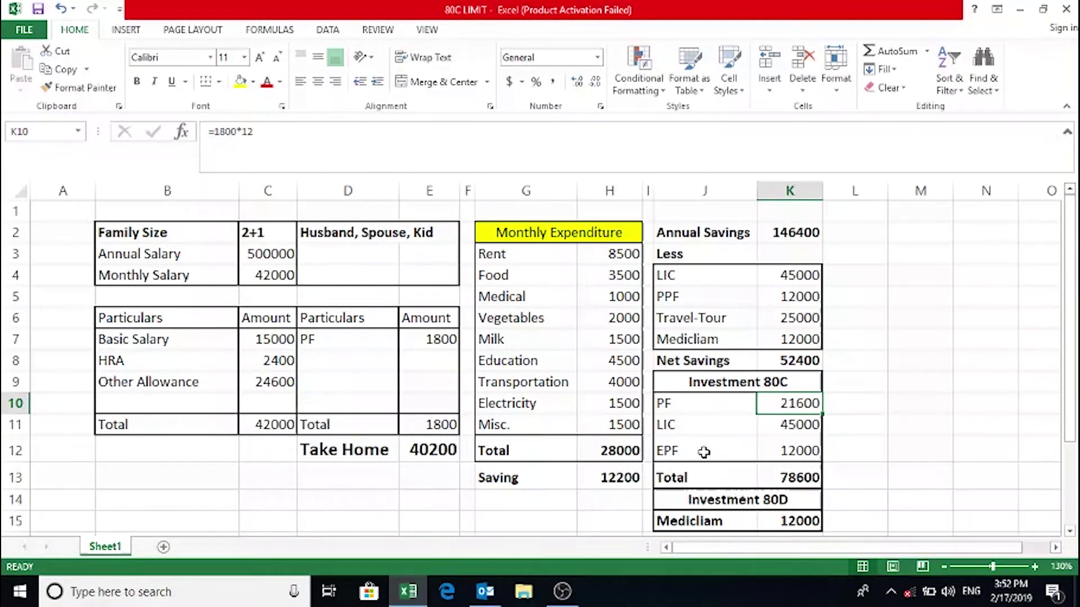
# - Change the EPF label in cell J12 of the Investment 80C list to PPF
pyautogui.click(678, 451)
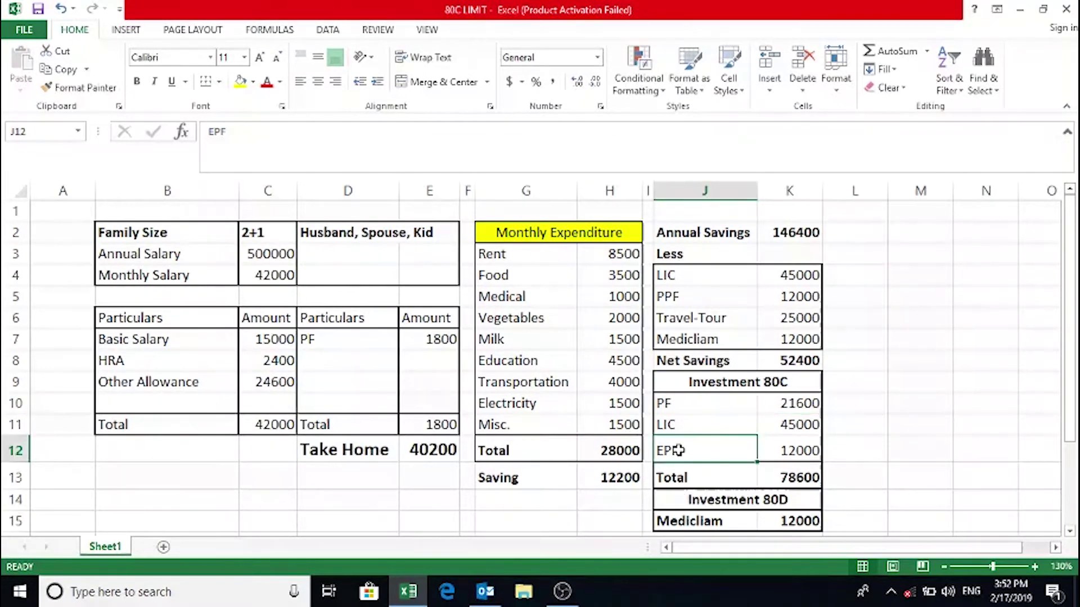
pyautogui.write('PPF')
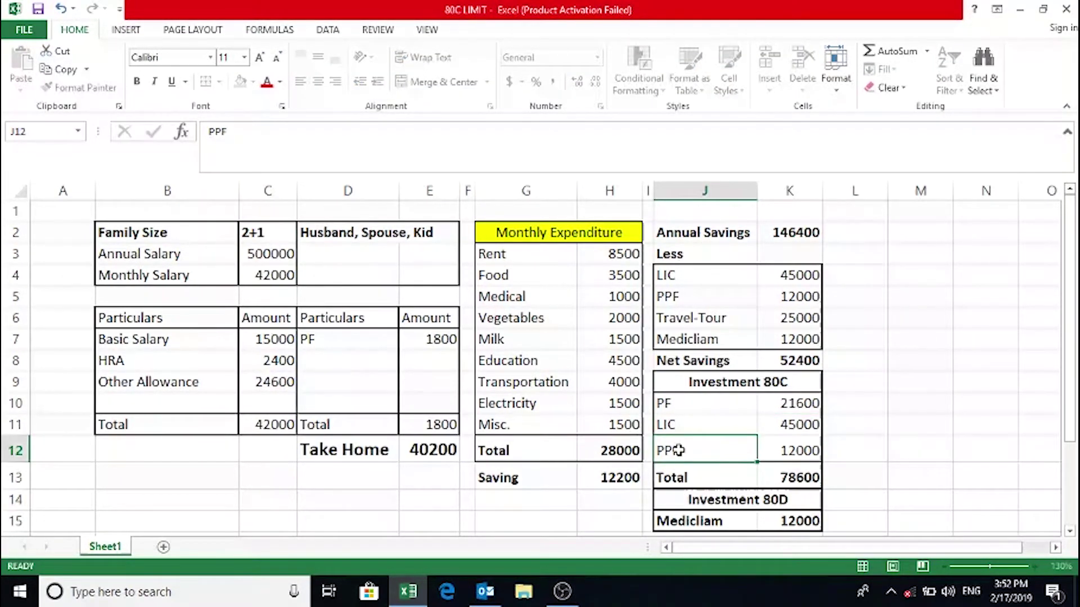
pyautogui.press('Return')
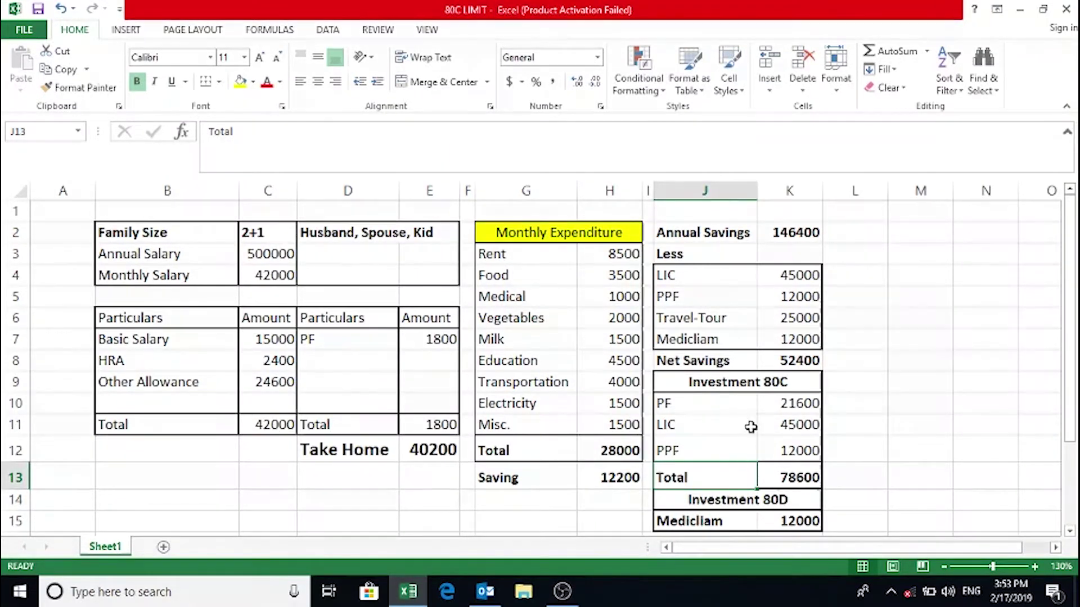
# - Add the Net Savings to the Investment 80C total in cell L13 with the formula =K13+K8
pyautogui.click(691, 360)
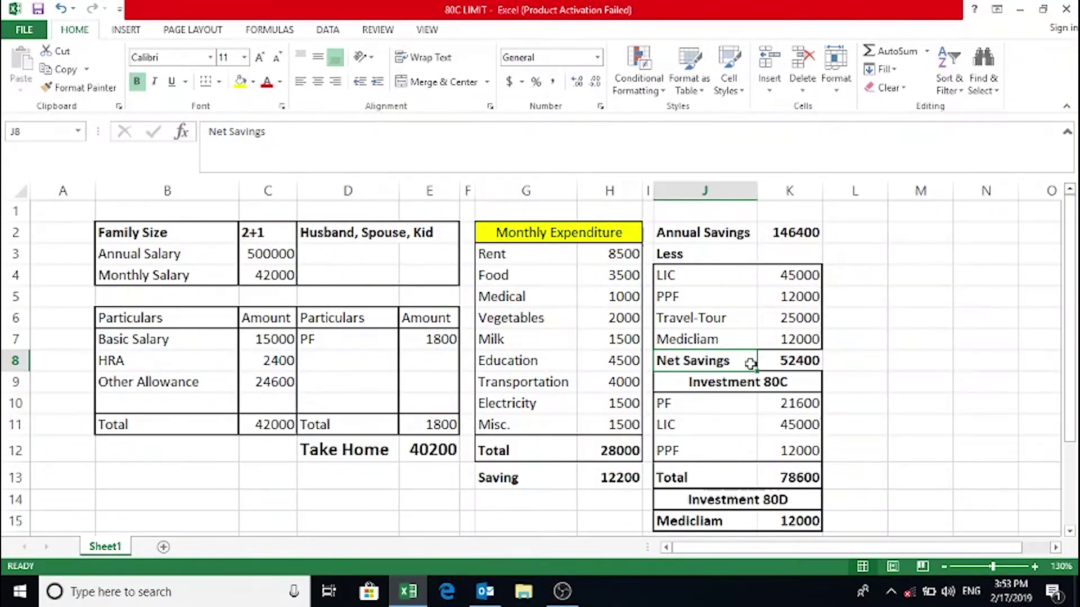
pyautogui.moveTo(714, 365); pyautogui.dragTo(804, 371)
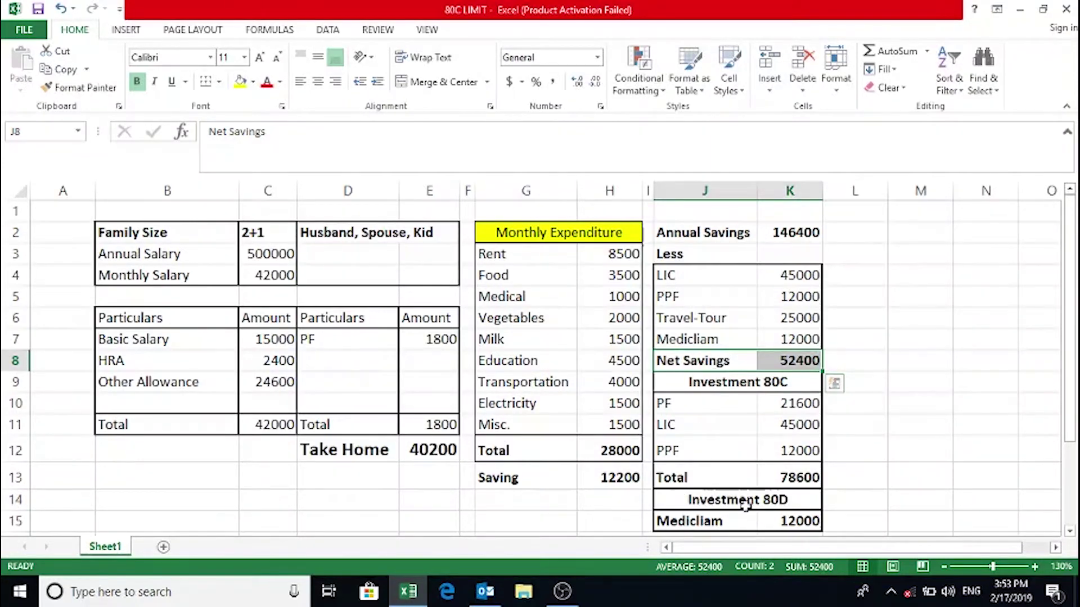
pyautogui.click(706, 475)
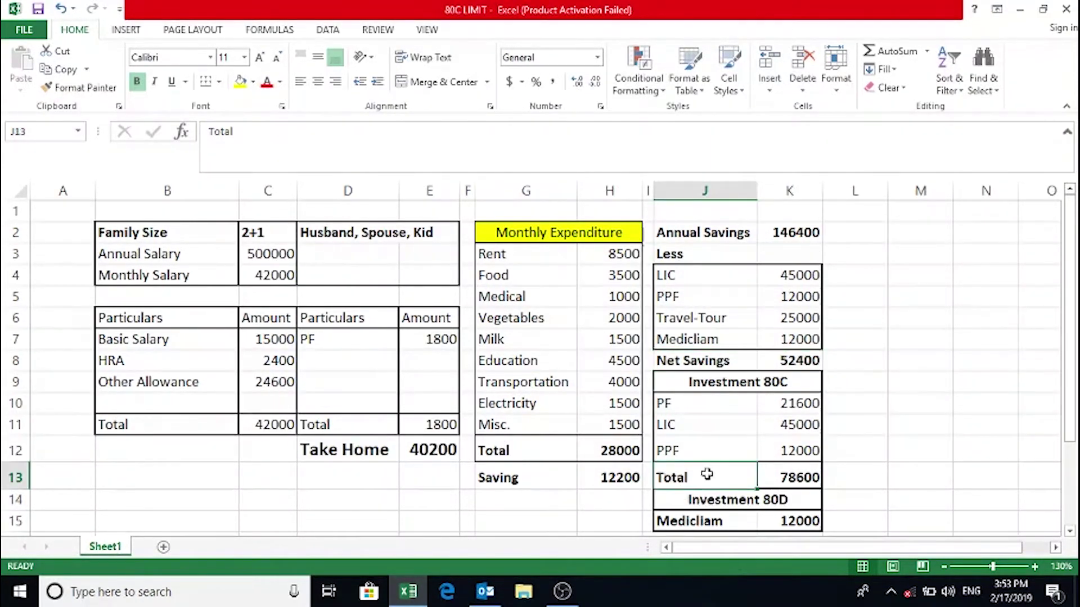
pyautogui.click(778, 478)
pyautogui.click(854, 477)
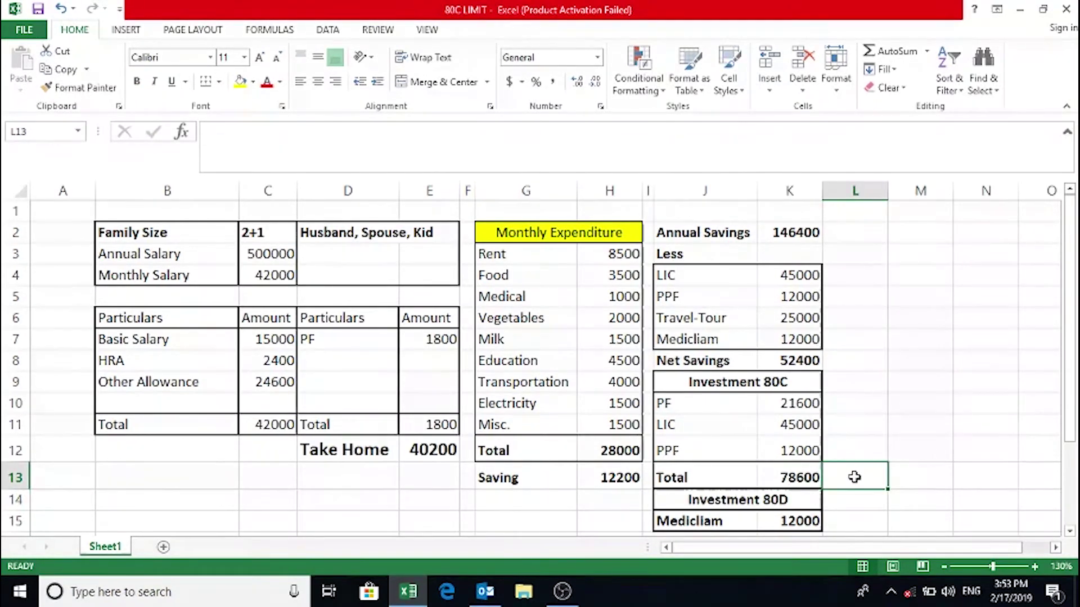
pyautogui.write('=')
pyautogui.press('Left')
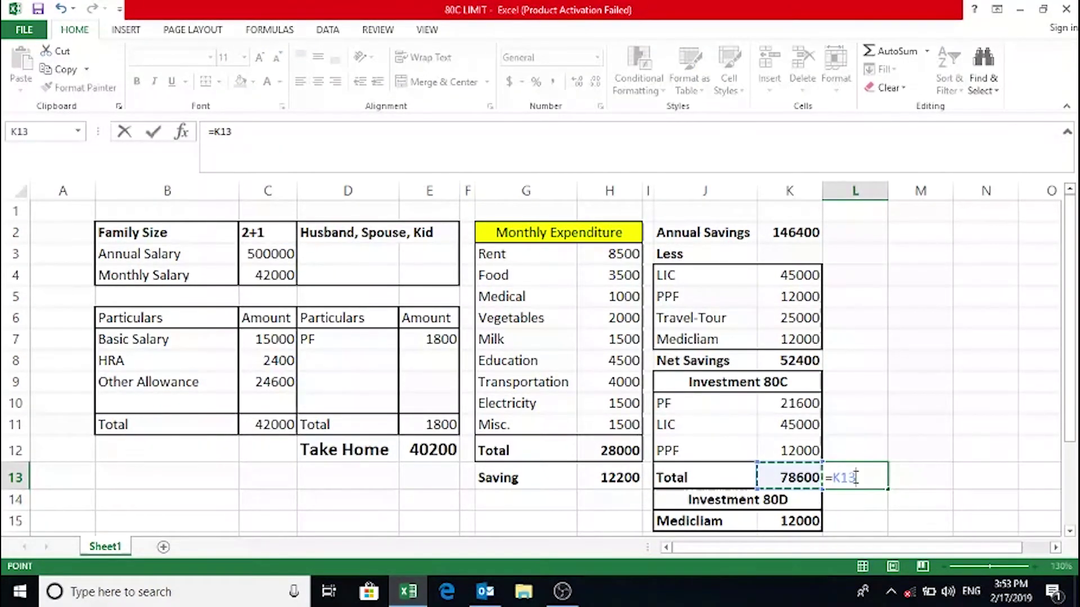
pyautogui.write('+')
pyautogui.click(792, 359)
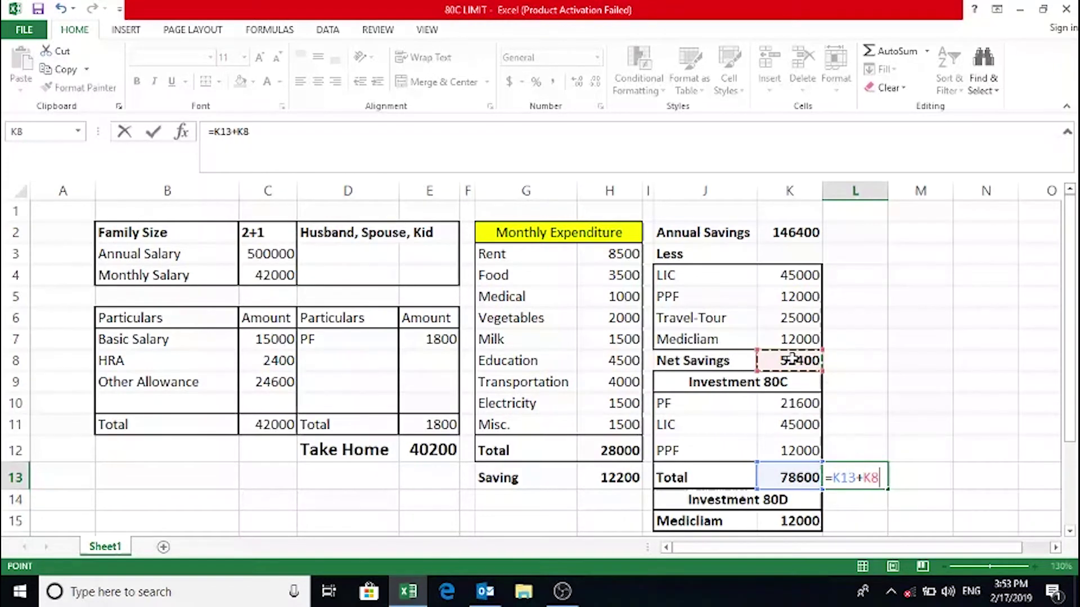
pyautogui.press('Return')
pyautogui.press('Up')
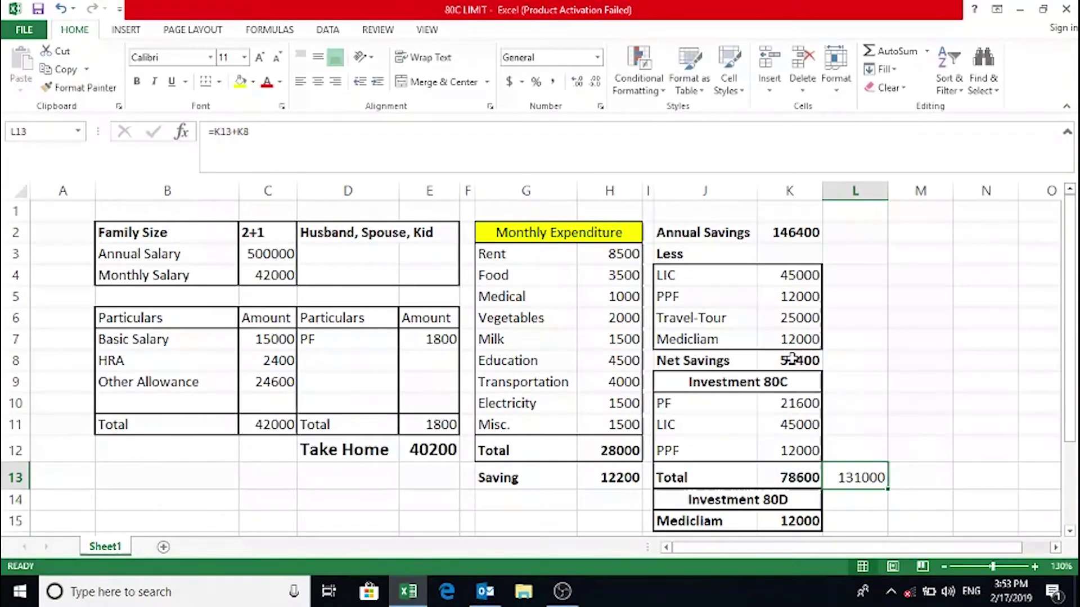